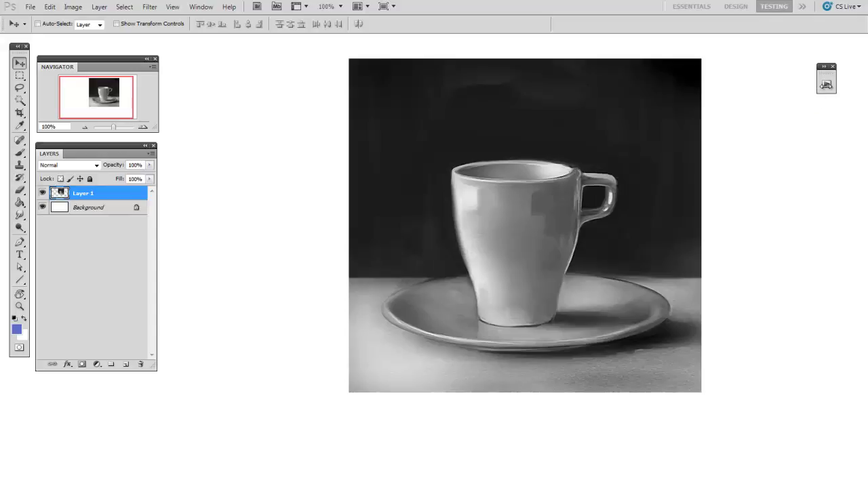
Show the Actions panel, check where it is listed among the available panels, and collapse it again
{"action": "left_click", "coordinate": [826, 84]}
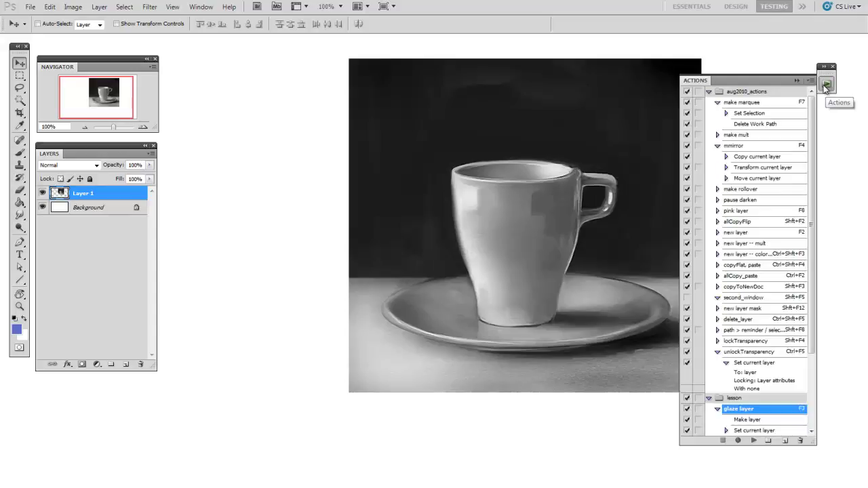
{"action": "left_click", "coordinate": [201, 7]}
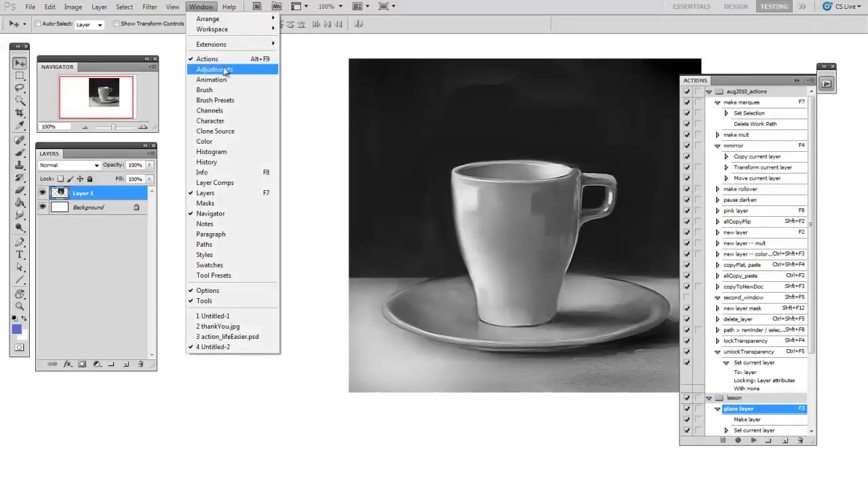
{"action": "left_click", "coordinate": [207, 9]}
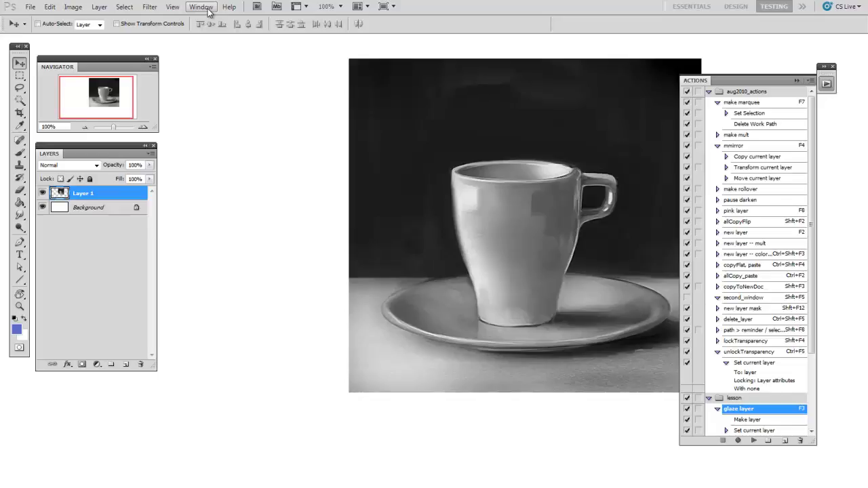
{"action": "key", "text": "alt+F9"}
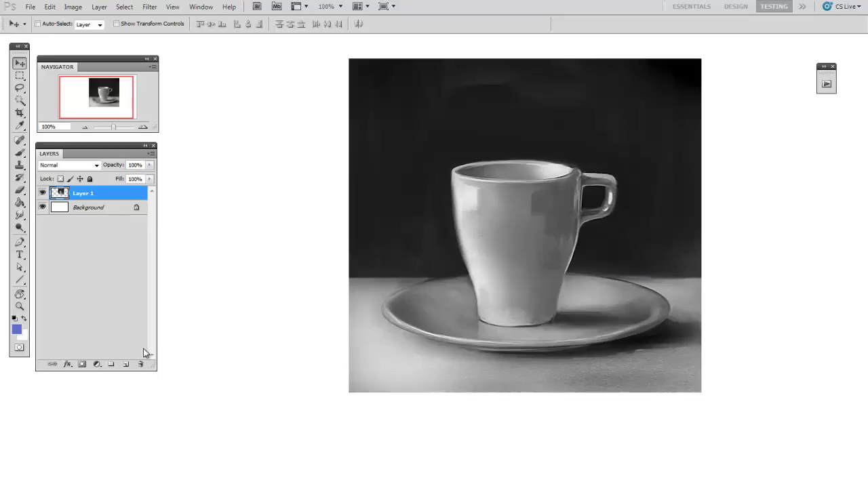
Add a new layer in Multiply mode above the cup painting and brush blue over the cup's body
{"action": "left_click", "coordinate": [126, 365]}
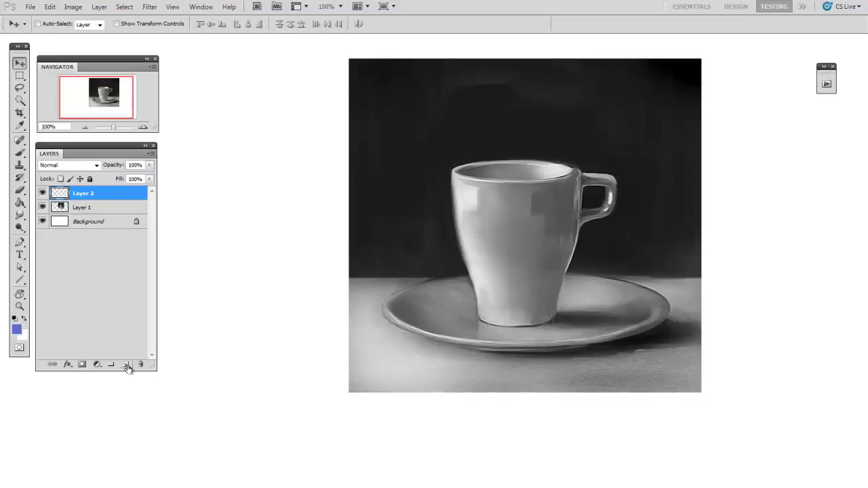
{"action": "left_click", "coordinate": [61, 165]}
{"action": "left_click", "coordinate": [48, 210]}
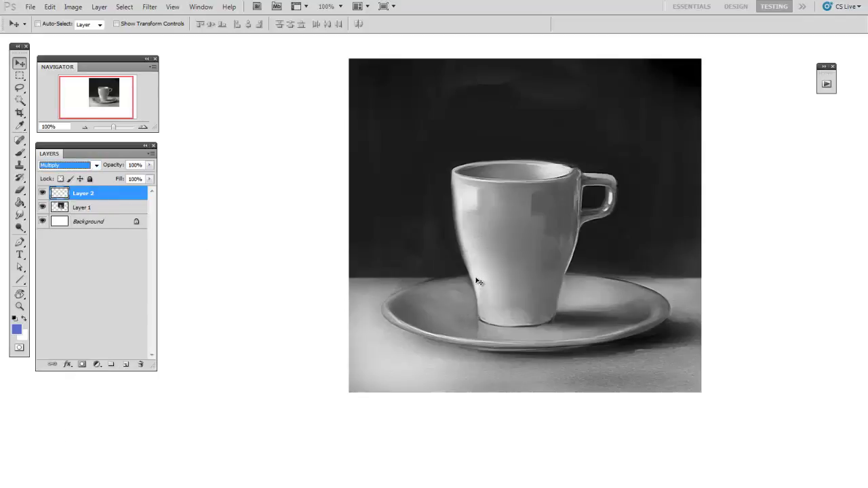
{"action": "key", "text": "b"}
{"action": "mouse_move", "coordinate": [471, 223]}
{"action": "left_mouse_down"}
{"action": "mouse_move", "coordinate": [474, 257]}
{"action": "mouse_move", "coordinate": [529, 312]}
{"action": "mouse_move", "coordinate": [504, 154]}
{"action": "mouse_move", "coordinate": [485, 178]}
{"action": "left_mouse_up"}
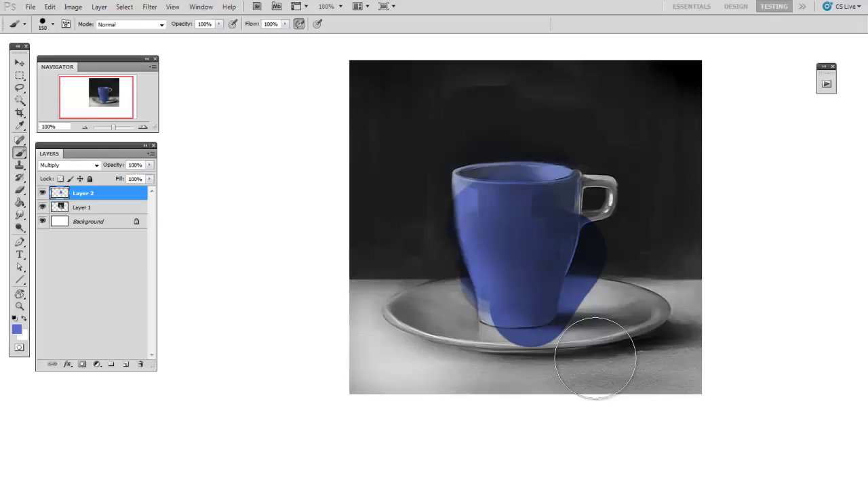
Add new layers in Multiply mode and paint two overlapping curved blue strokes at brush size 100 on the blank canvas beside the cup
{"action": "key", "text": "ctrl+shift+alt+n"}
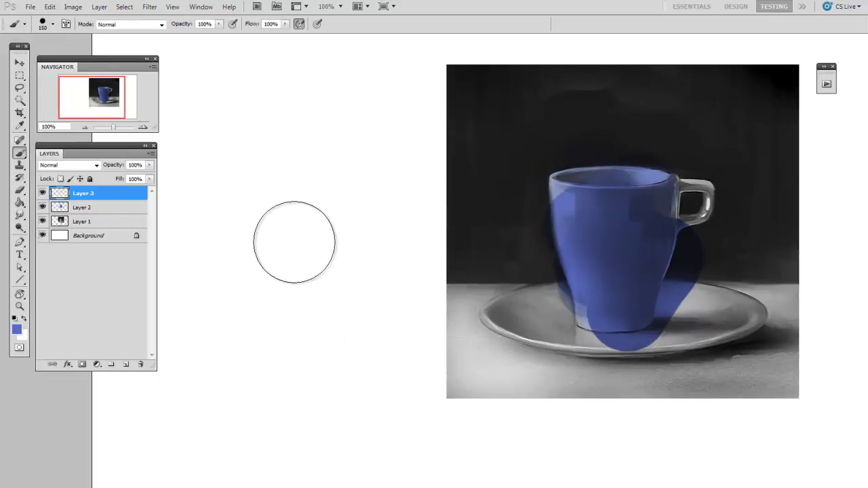
{"action": "key", "text": "ctrl+shift+alt+n"}
{"action": "key", "text": "shift+alt+m"}
{"action": "key", "text": "bracketleft"}
{"action": "key", "text": "bracketleft"}
{"action": "mouse_move", "coordinate": [219, 308]}
{"action": "left_mouse_down"}
{"action": "mouse_move", "coordinate": [243, 251]}
{"action": "mouse_move", "coordinate": [341, 155]}
{"action": "mouse_move", "coordinate": [222, 315]}
{"action": "mouse_move", "coordinate": [254, 246]}
{"action": "mouse_move", "coordinate": [300, 190]}
{"action": "mouse_move", "coordinate": [227, 306]}
{"action": "mouse_move", "coordinate": [260, 234]}
{"action": "mouse_move", "coordinate": [330, 178]}
{"action": "left_mouse_up"}
{"action": "key", "text": "ctrl+shift+alt+n"}
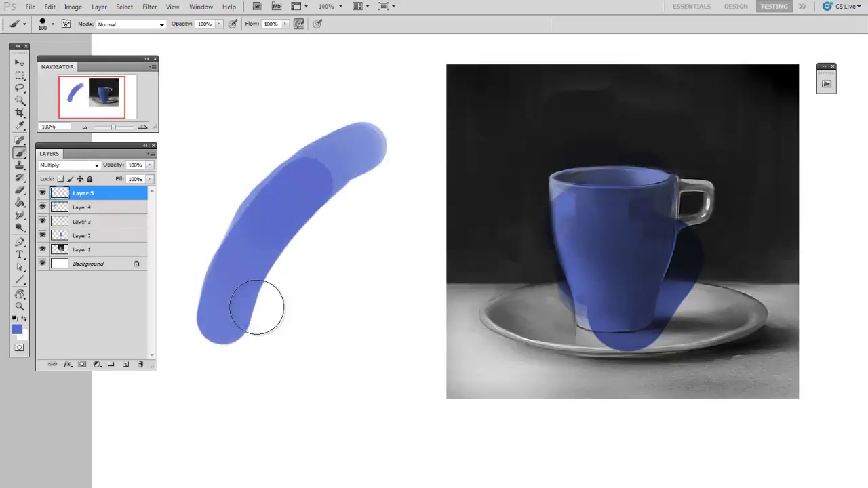
{"action": "mouse_move", "coordinate": [241, 336]}
{"action": "left_mouse_down"}
{"action": "mouse_move", "coordinate": [282, 231]}
{"action": "mouse_move", "coordinate": [356, 169]}
{"action": "mouse_move", "coordinate": [273, 255]}
{"action": "mouse_move", "coordinate": [245, 343]}
{"action": "mouse_move", "coordinate": [373, 164]}
{"action": "mouse_move", "coordinate": [308, 218]}
{"action": "mouse_move", "coordinate": [267, 294]}
{"action": "mouse_move", "coordinate": [373, 191]}
{"action": "left_mouse_up"}
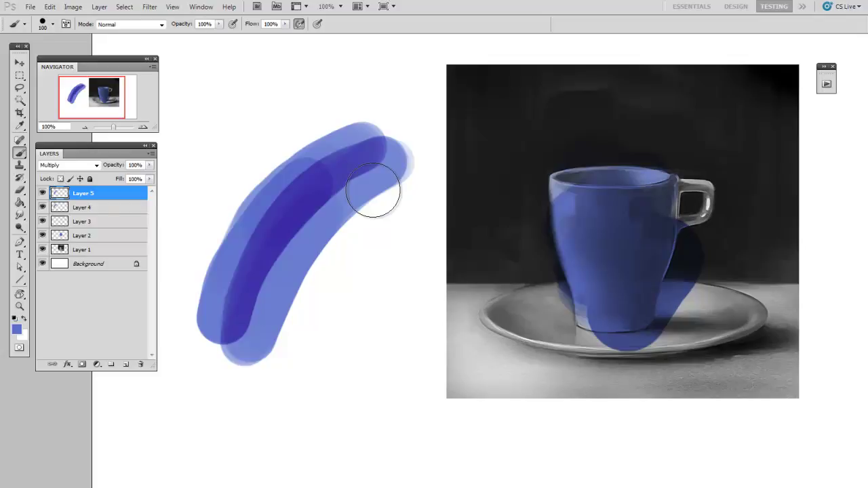
Record a new action named Action 1 in the lesson set that makes a layer and sets its blend mode to Color
{"action": "left_click", "coordinate": [825, 84]}
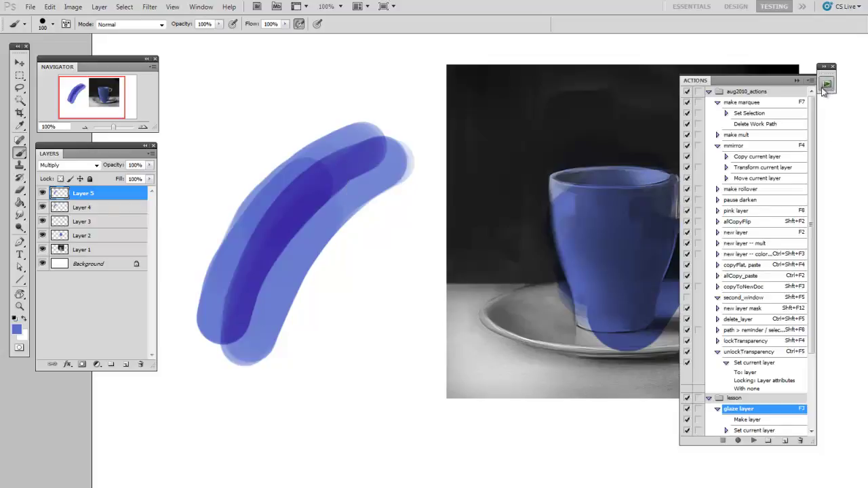
{"action": "left_click", "coordinate": [784, 445]}
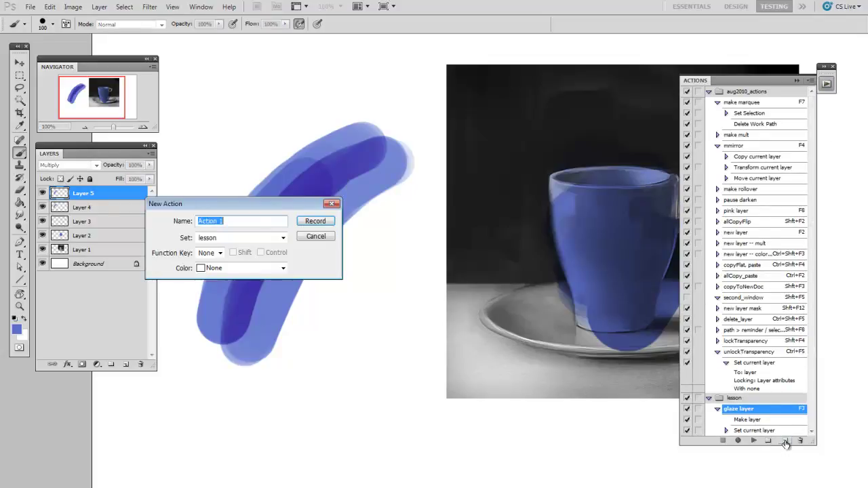
{"action": "left_click", "coordinate": [327, 219]}
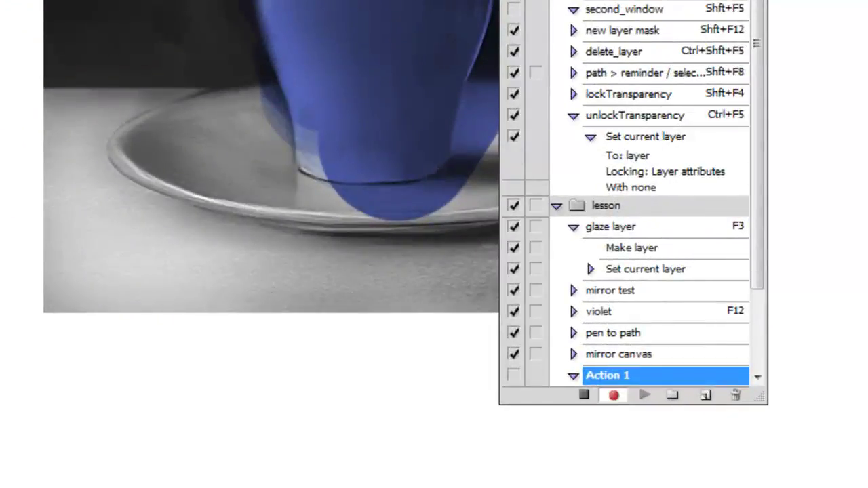
{"action": "key", "text": "ctrl+alt+shift+n"}
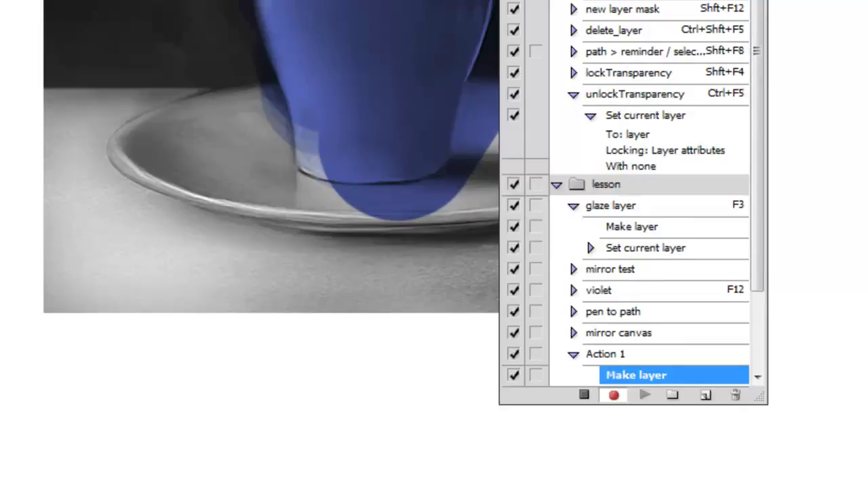
{"action": "key", "text": "alt+shift+c"}
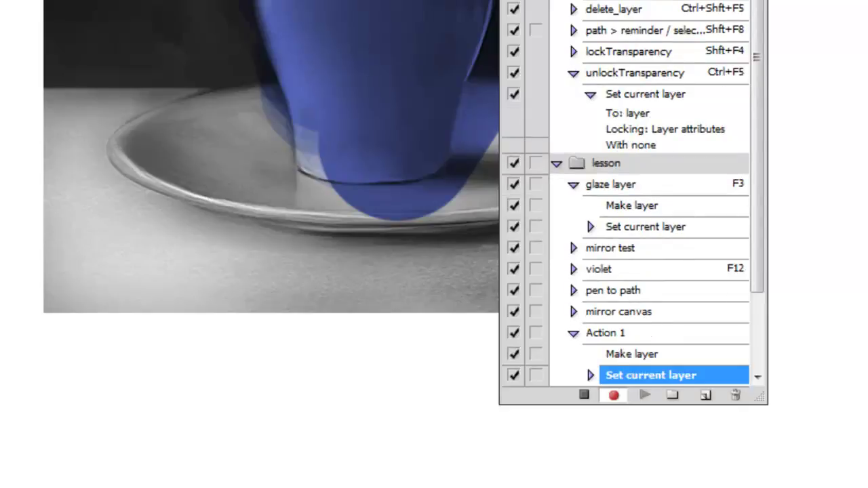
{"action": "left_click", "coordinate": [583, 395]}
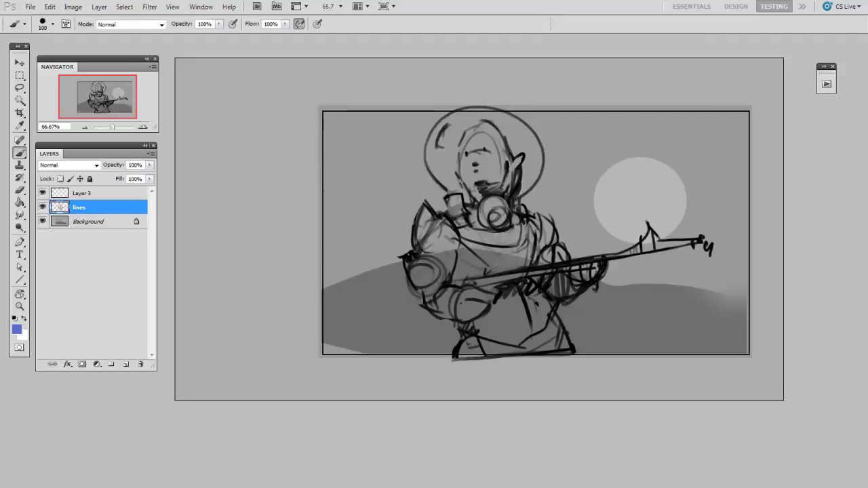
Shift the lines layer of the astronaut sketch slightly left and run the fill_solid_white_merge action on it
{"action": "left_click", "coordinate": [19, 63]}
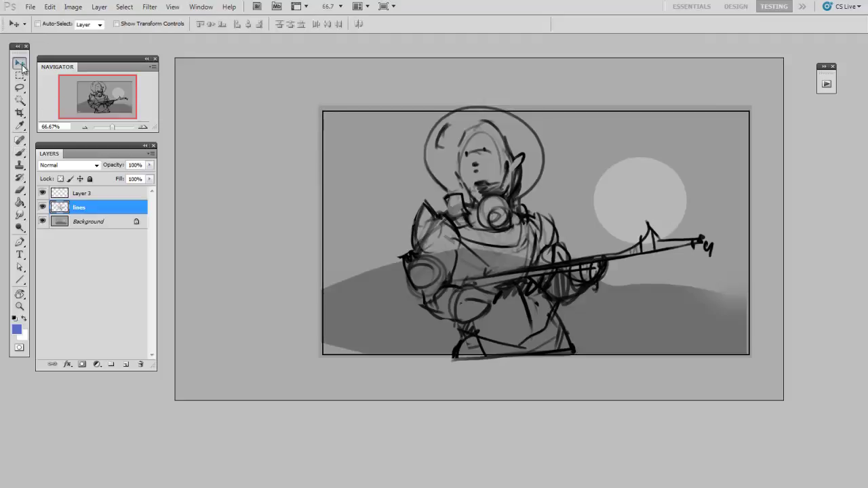
{"action": "mouse_move", "coordinate": [544, 322]}
{"action": "left_mouse_down"}
{"action": "mouse_move", "coordinate": [551, 308]}
{"action": "mouse_move", "coordinate": [529, 319]}
{"action": "left_mouse_up"}
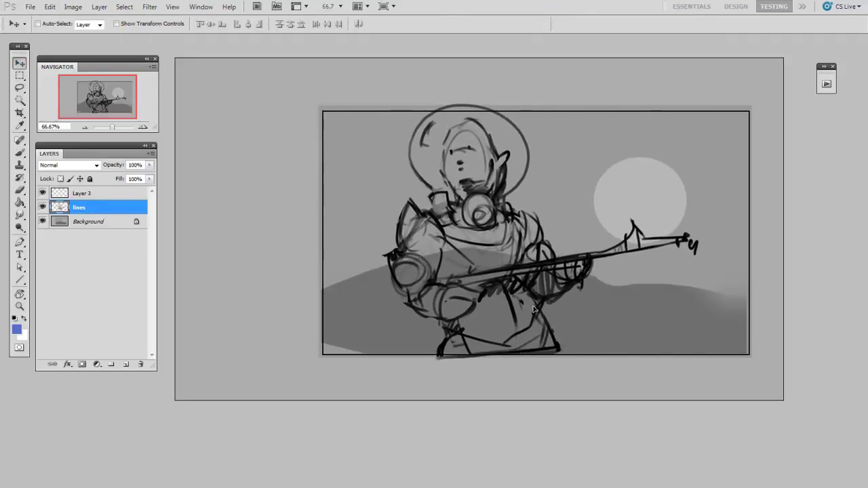
{"action": "key", "text": "alt+F9"}
{"action": "left_click", "coordinate": [750, 158]}
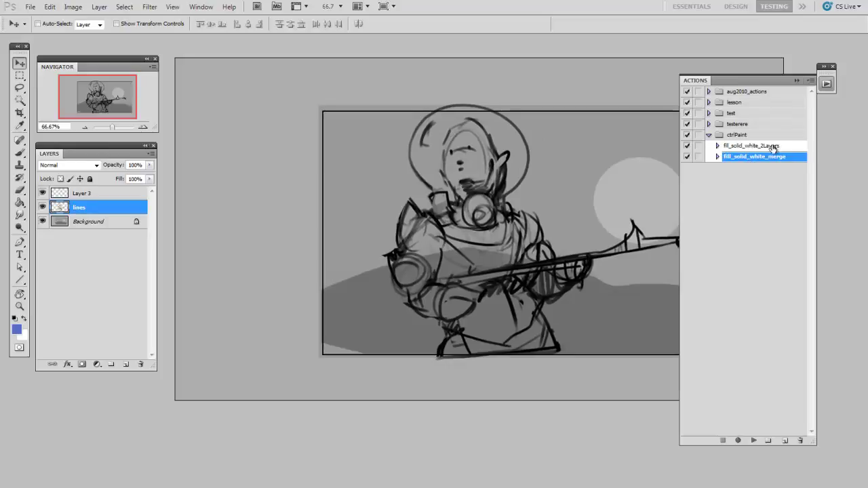
{"action": "left_click", "coordinate": [773, 147]}
{"action": "left_click", "coordinate": [772, 158]}
{"action": "left_click", "coordinate": [753, 440]}
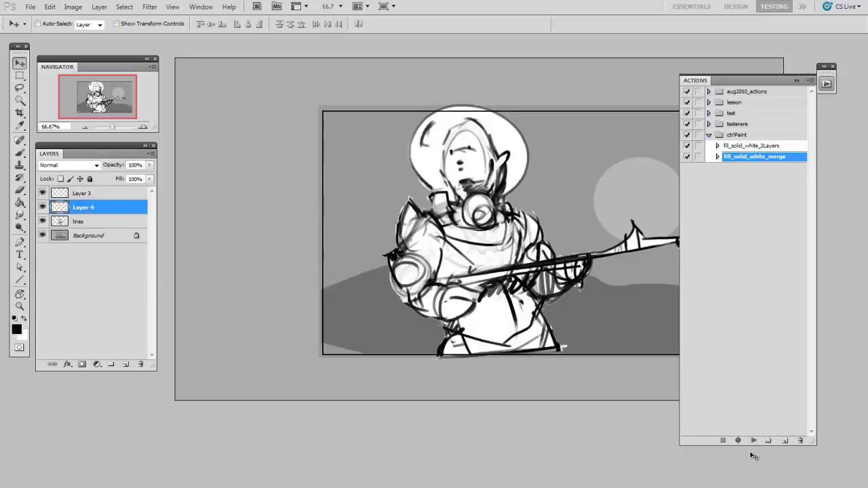
{"action": "left_click", "coordinate": [828, 82]}
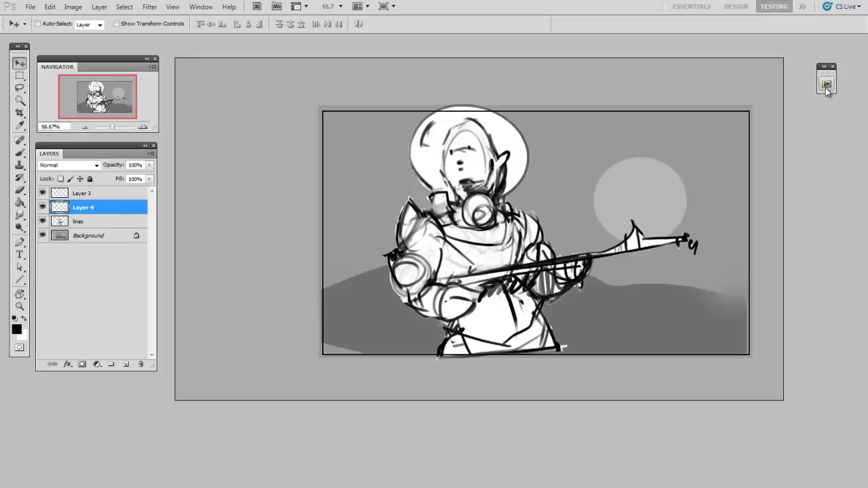